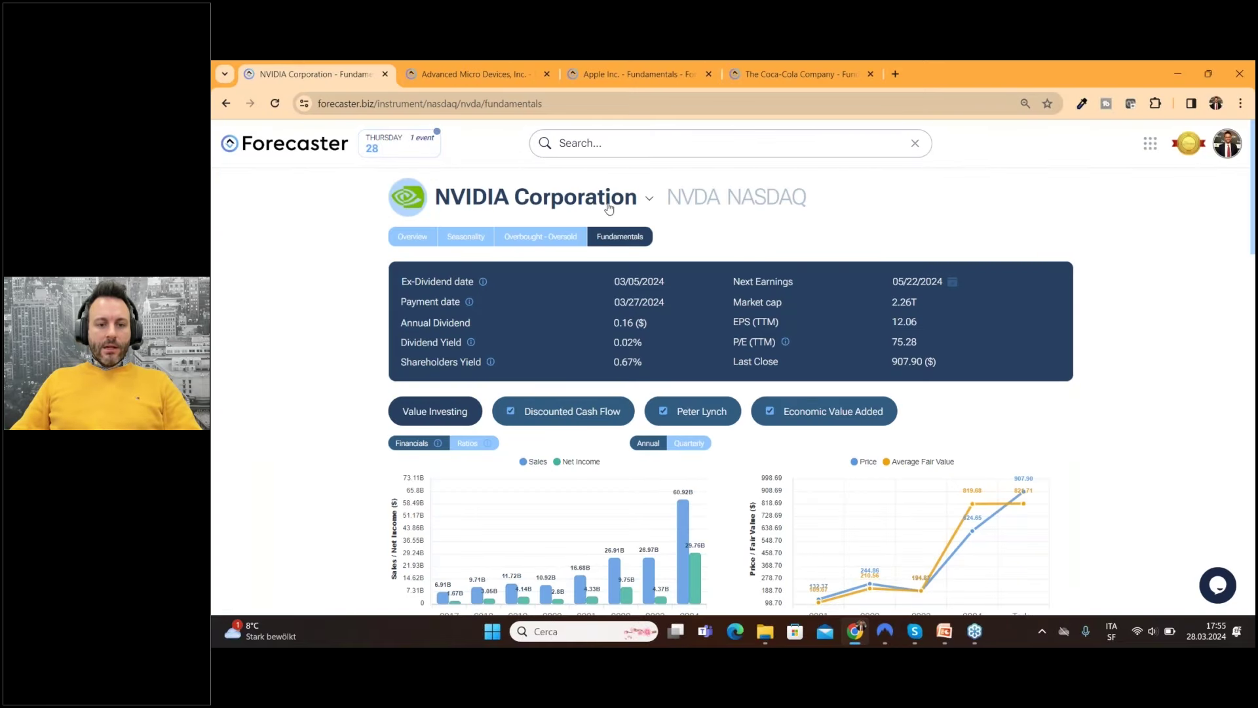
{"action": "scroll", "coordinate": [1114, 355], "scroll_direction": "down", "scroll_amount": 3}
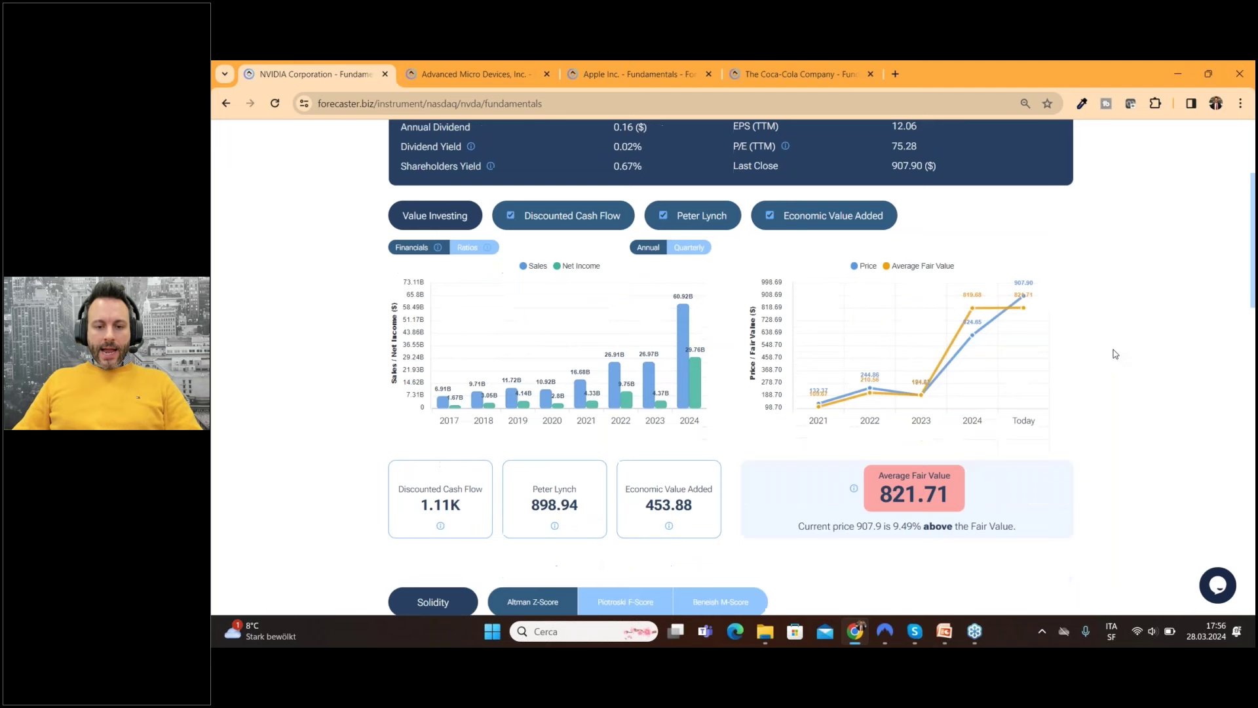
{"action": "scroll", "coordinate": [1116, 355], "scroll_direction": "down", "scroll_amount": 2}
{"action": "scroll", "coordinate": [1115, 354], "scroll_direction": "down", "scroll_amount": 5}
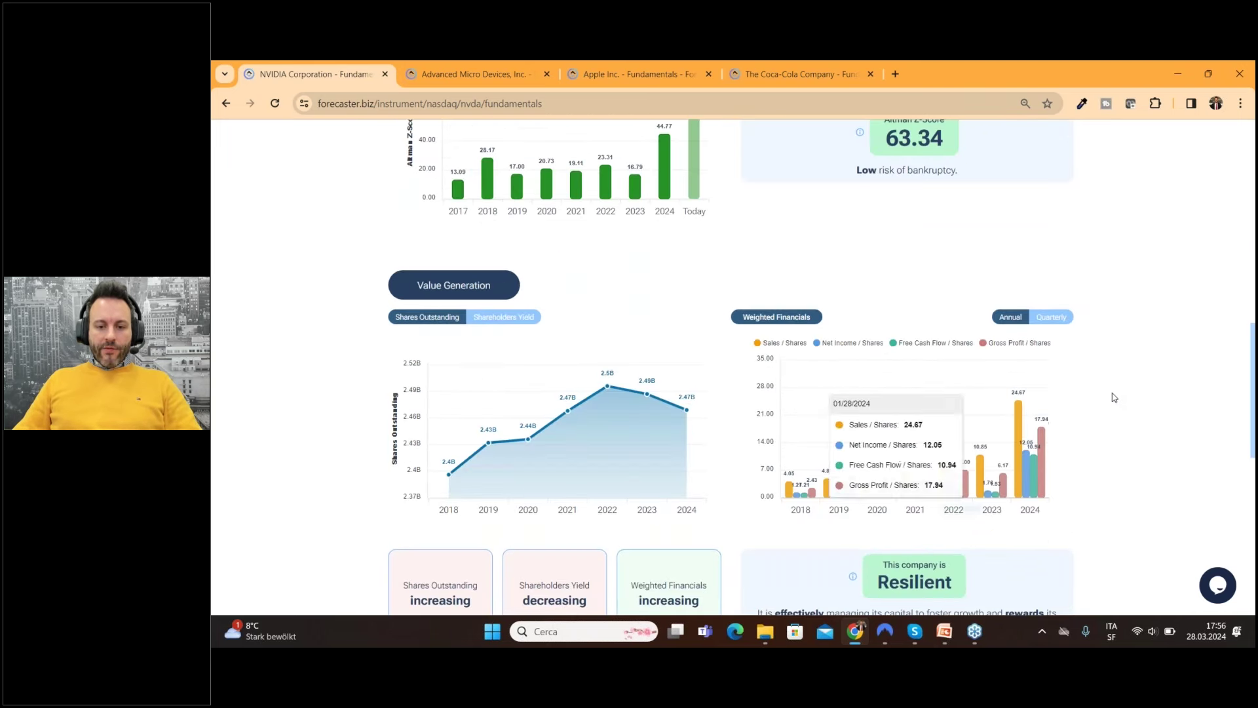
{"action": "scroll", "coordinate": [1115, 354], "scroll_direction": "down", "scroll_amount": 1}
Show NVIDIA's yearly shareholders yield bars and highlight the 0.67% Shareholders Yield figure
{"action": "left_click", "coordinate": [515, 251]}
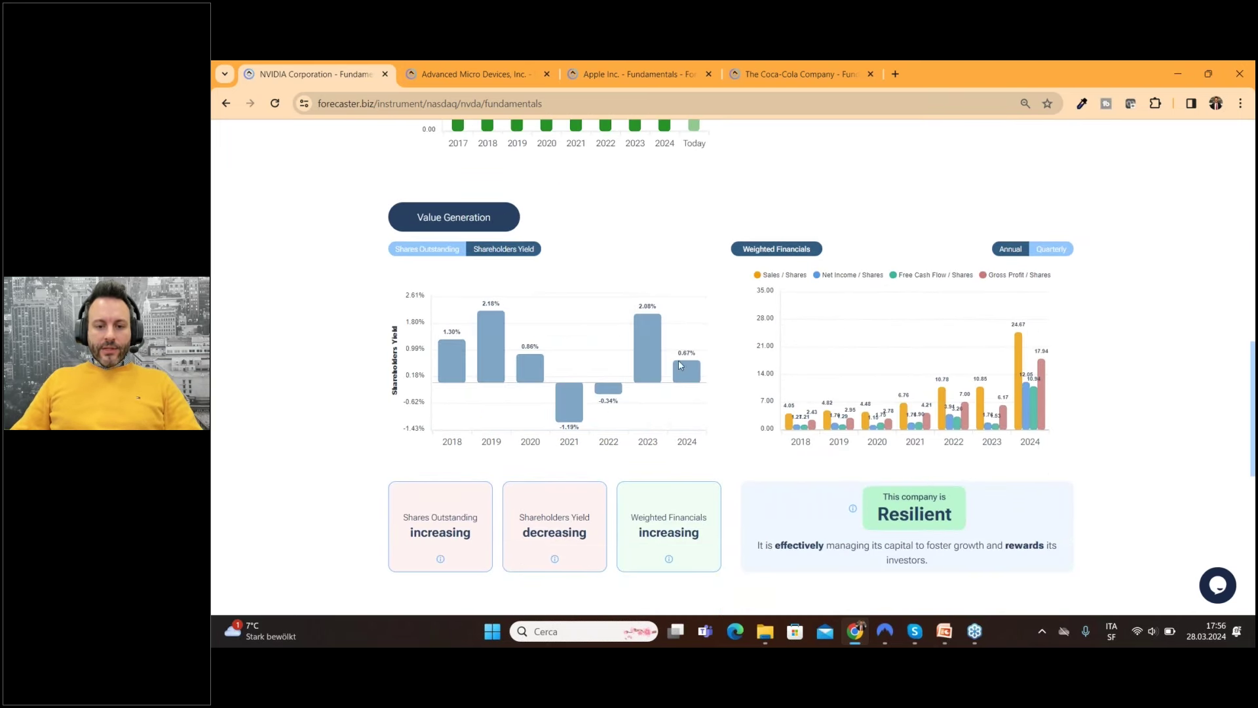
{"action": "mouse_move", "coordinate": [687, 373]}
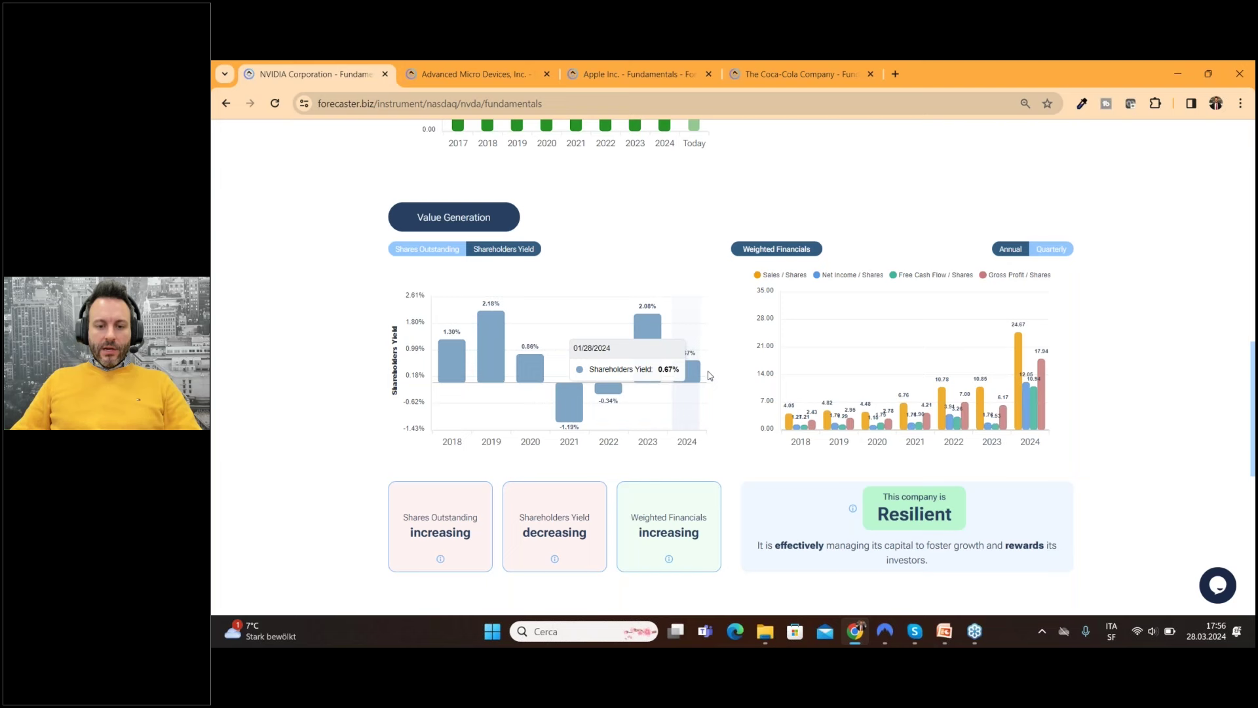
{"action": "scroll", "coordinate": [717, 375], "scroll_direction": "up", "scroll_amount": 5}
{"action": "scroll", "coordinate": [718, 375], "scroll_direction": "up", "scroll_amount": 5}
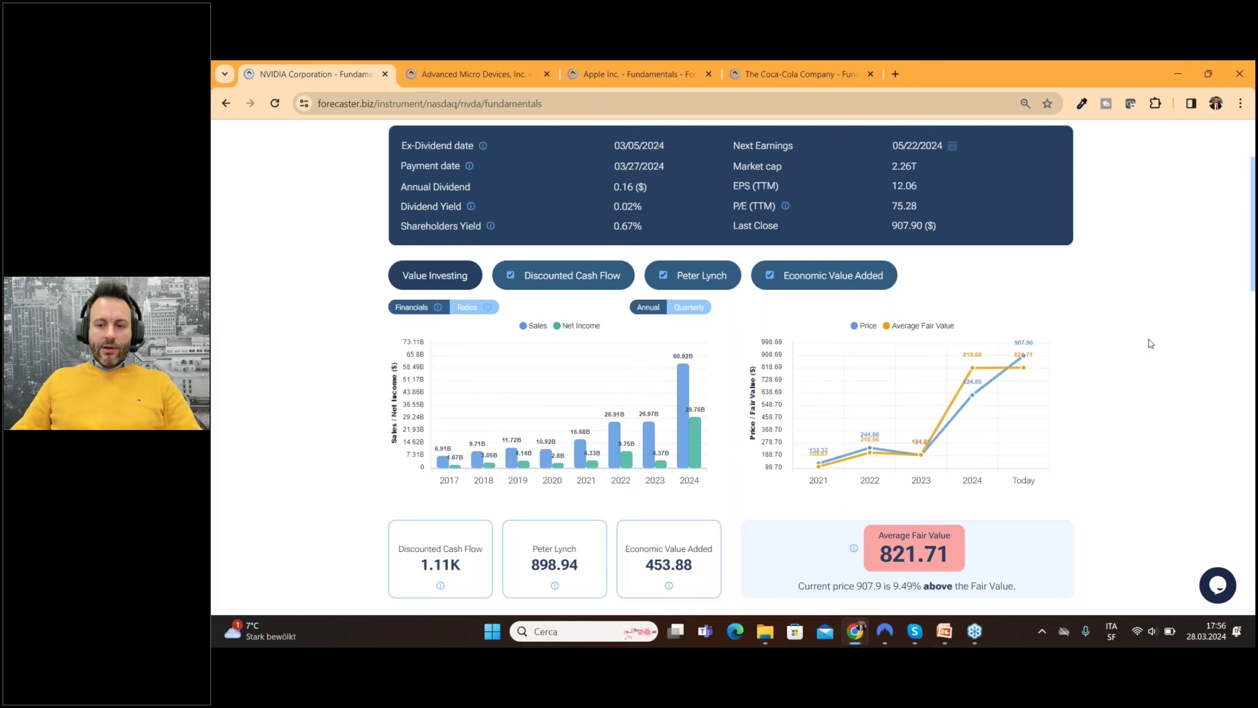
{"action": "scroll", "coordinate": [1150, 343], "scroll_direction": "up", "scroll_amount": 3}
{"action": "scroll", "coordinate": [1150, 343], "scroll_direction": "down", "scroll_amount": 1}
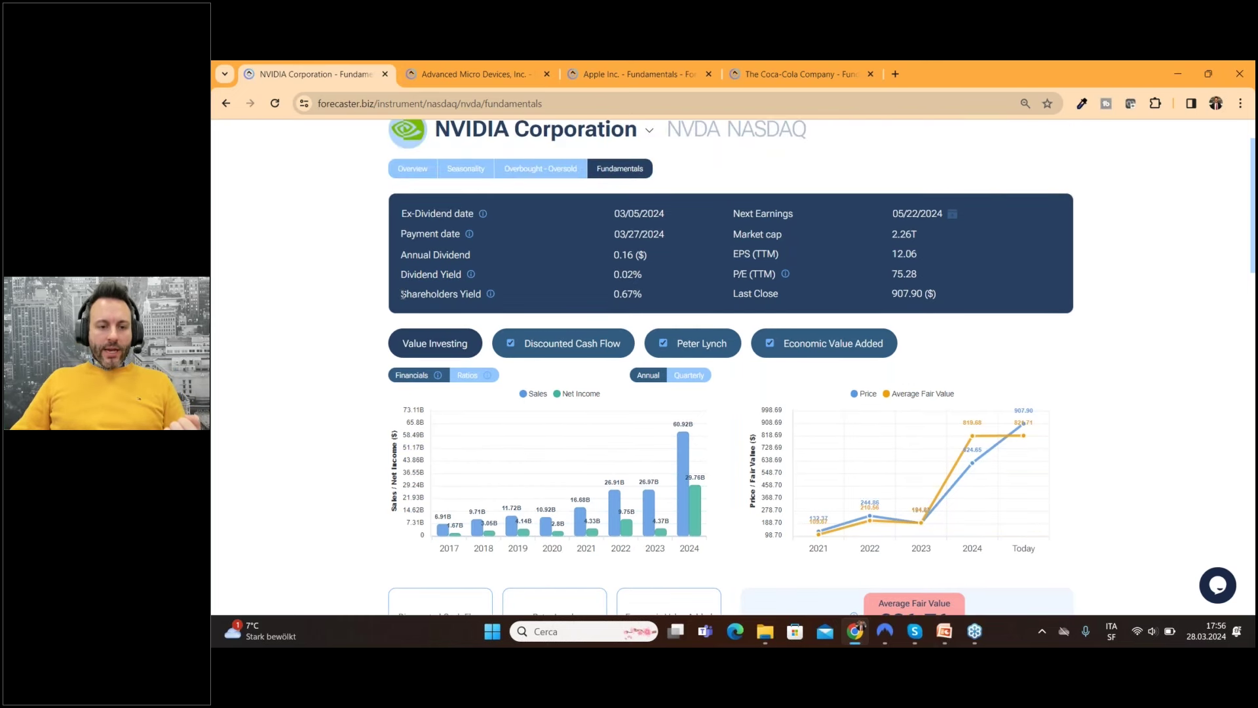
{"action": "left_click_drag", "start_coordinate": [401, 293], "coordinate": [492, 293]}
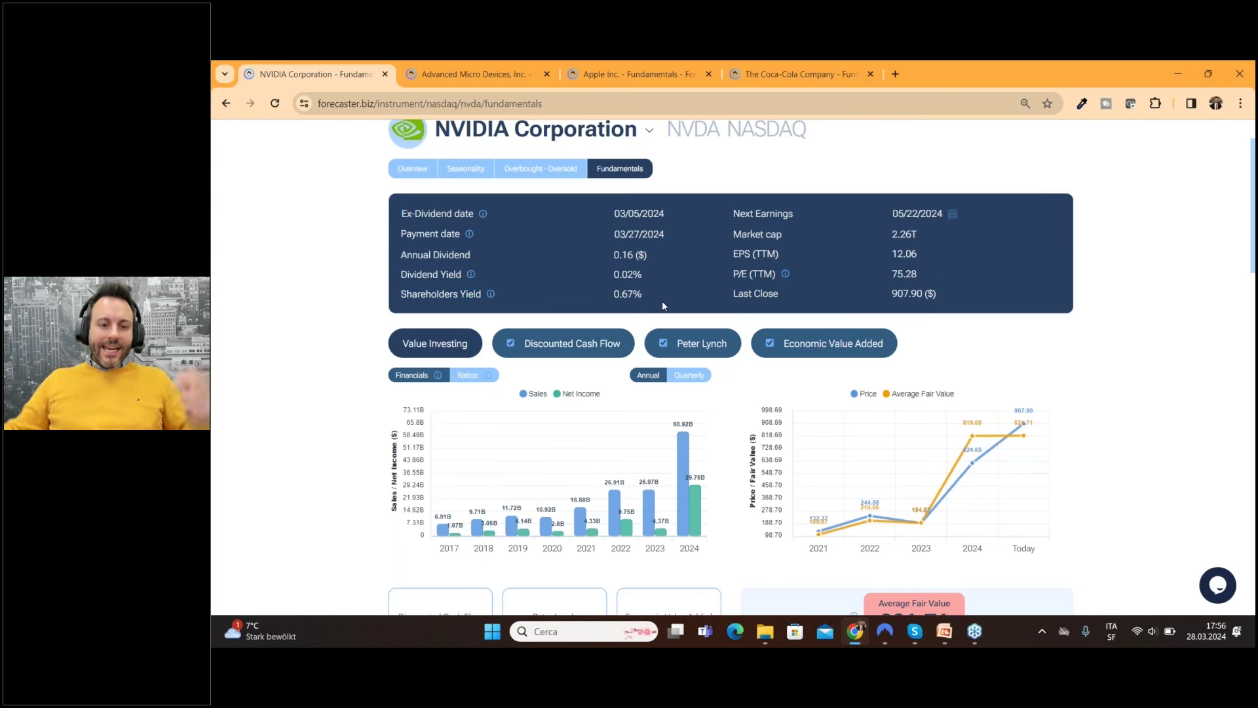
{"action": "left_click", "coordinate": [651, 285]}
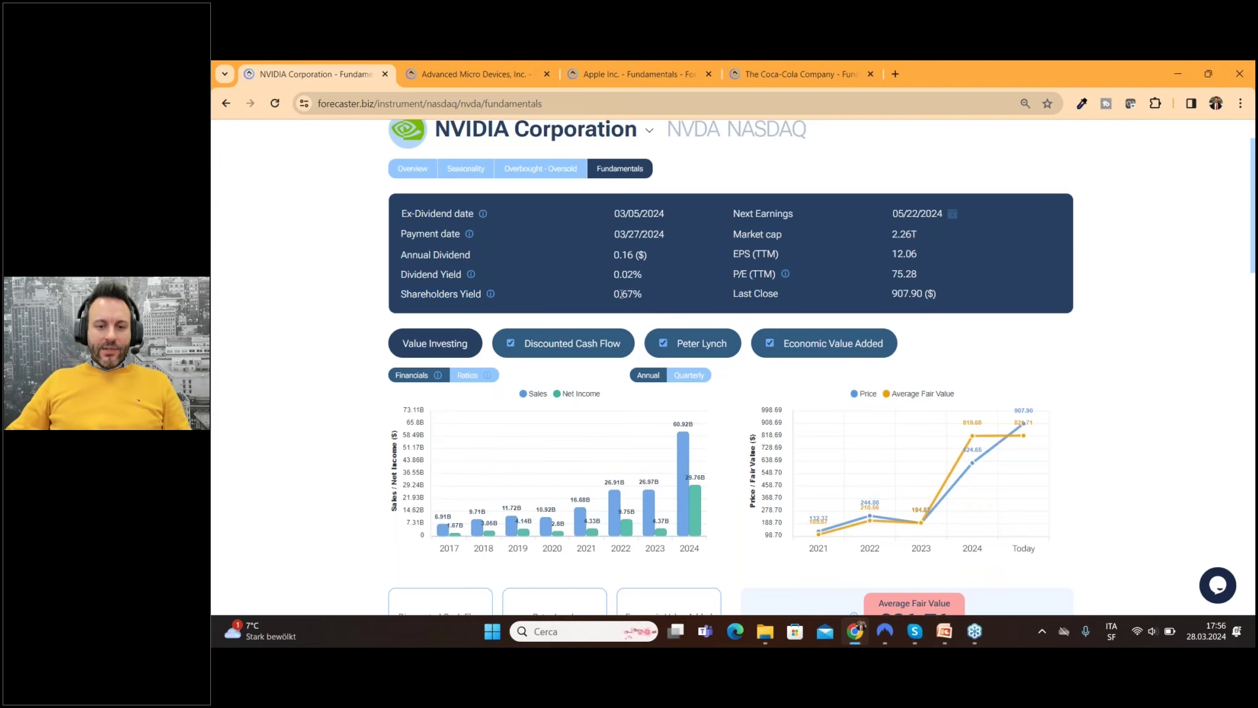
{"action": "scroll", "coordinate": [1112, 433], "scroll_direction": "down", "scroll_amount": 5}
{"action": "scroll", "coordinate": [1112, 432], "scroll_direction": "down", "scroll_amount": 5}
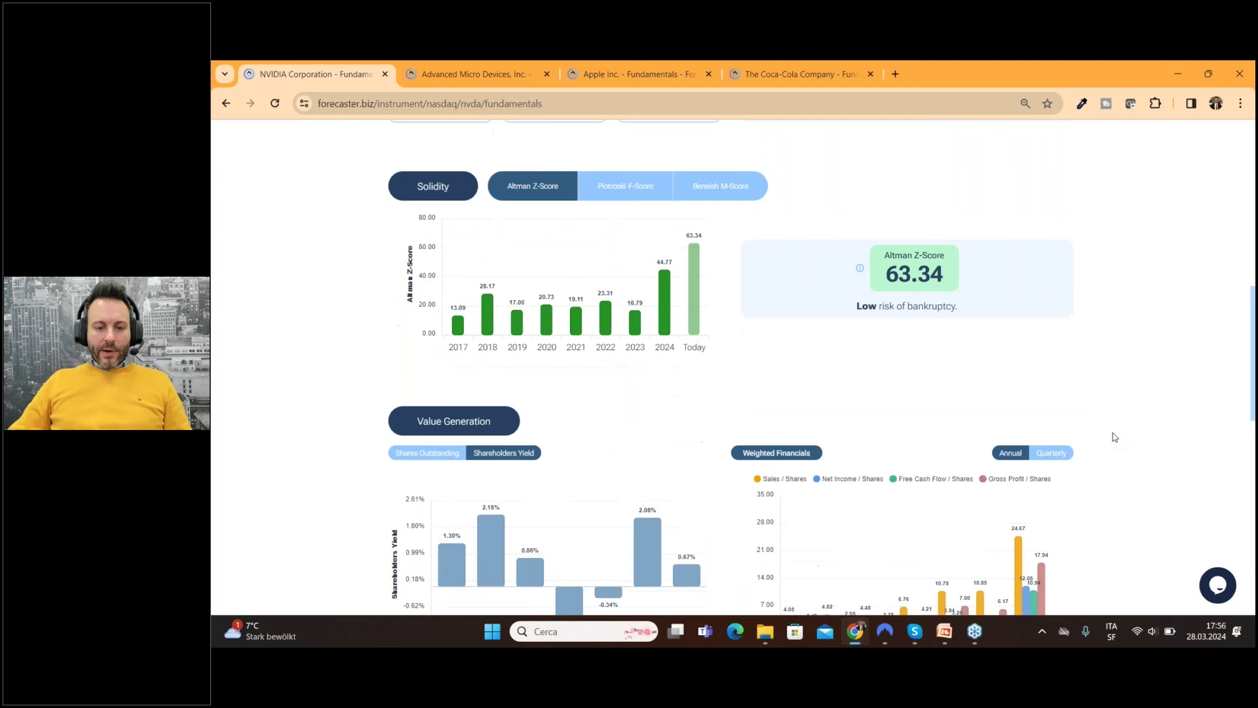
{"action": "scroll", "coordinate": [1116, 432], "scroll_direction": "down", "scroll_amount": 4}
{"action": "scroll", "coordinate": [1115, 432], "scroll_direction": "down", "scroll_amount": 3}
{"action": "scroll", "coordinate": [1118, 443], "scroll_direction": "up", "scroll_amount": 2}
Display NVIDIA's shares outstanding line, rising from 2.4B in 2018 to 2.47B in 2024
{"action": "left_click", "coordinate": [427, 316]}
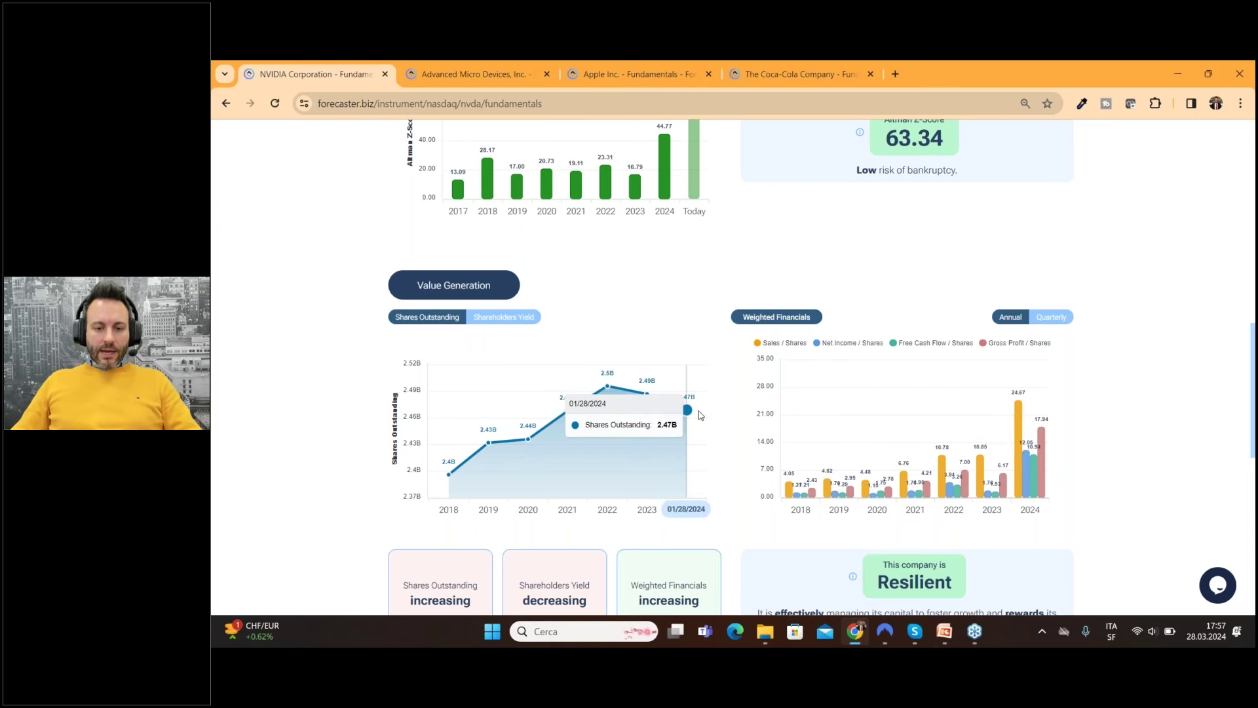
{"action": "mouse_move", "coordinate": [617, 390]}
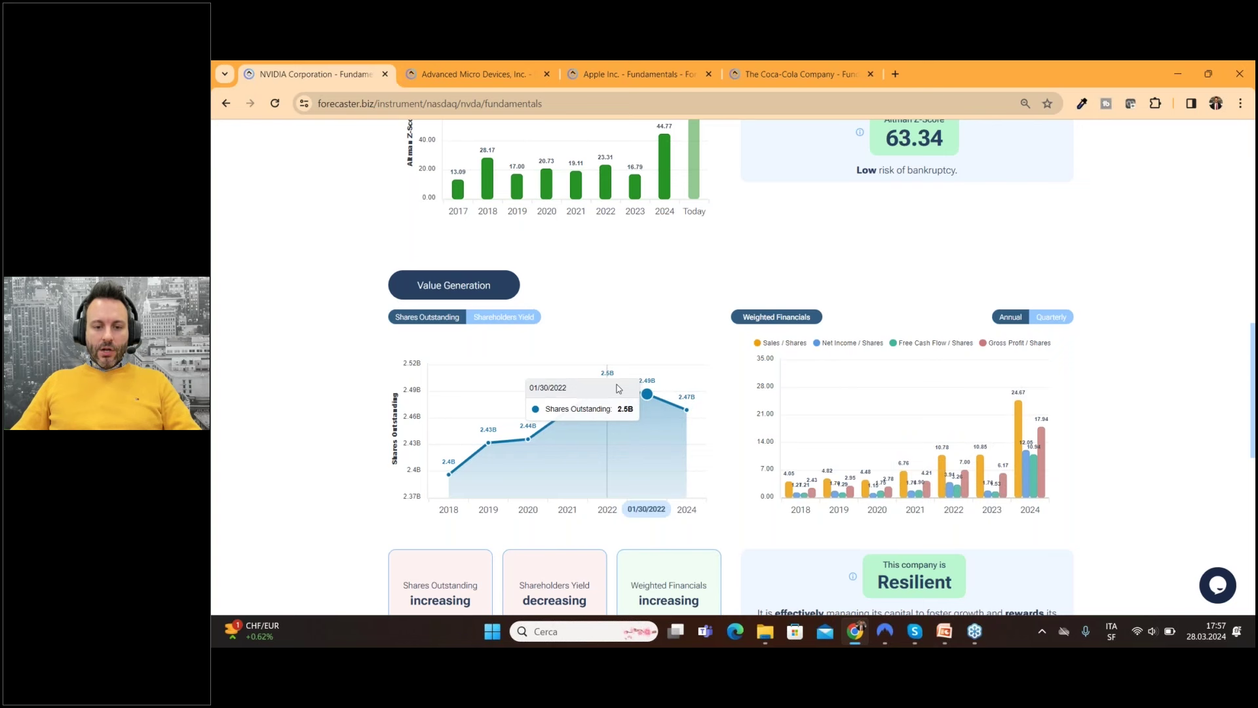
{"action": "left_click", "coordinate": [521, 318]}
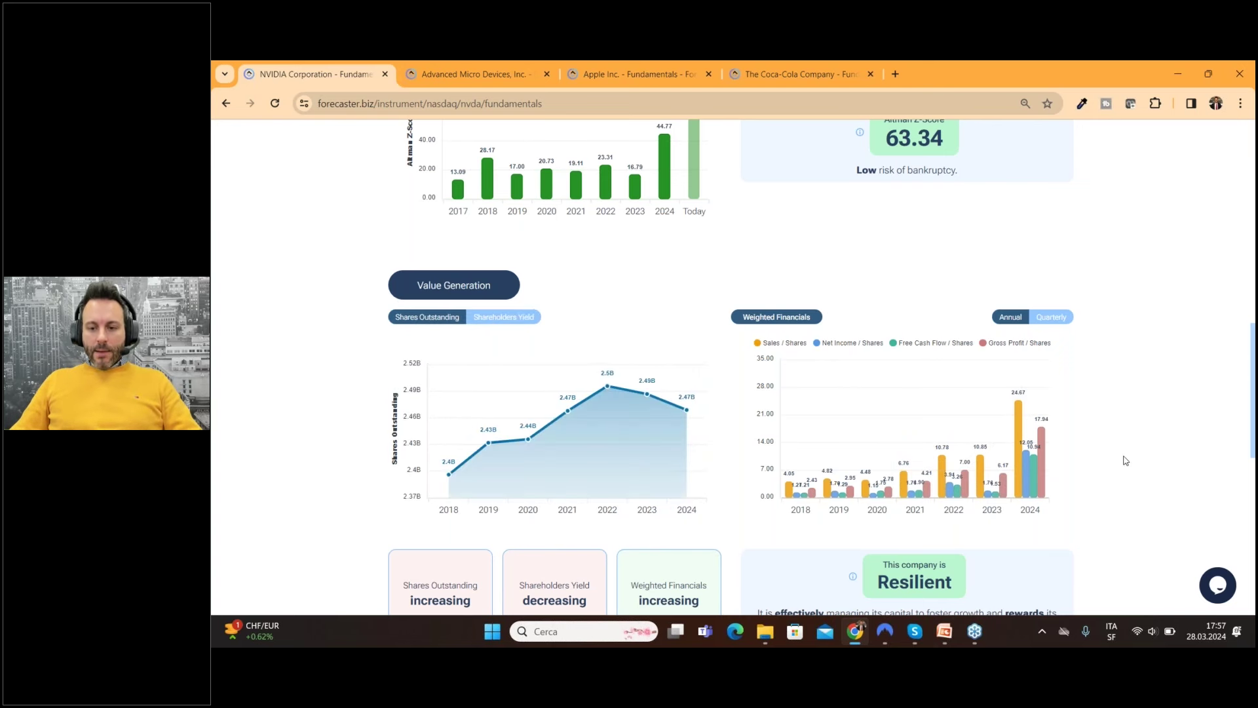
{"action": "scroll", "coordinate": [1120, 459], "scroll_direction": "down", "scroll_amount": 2}
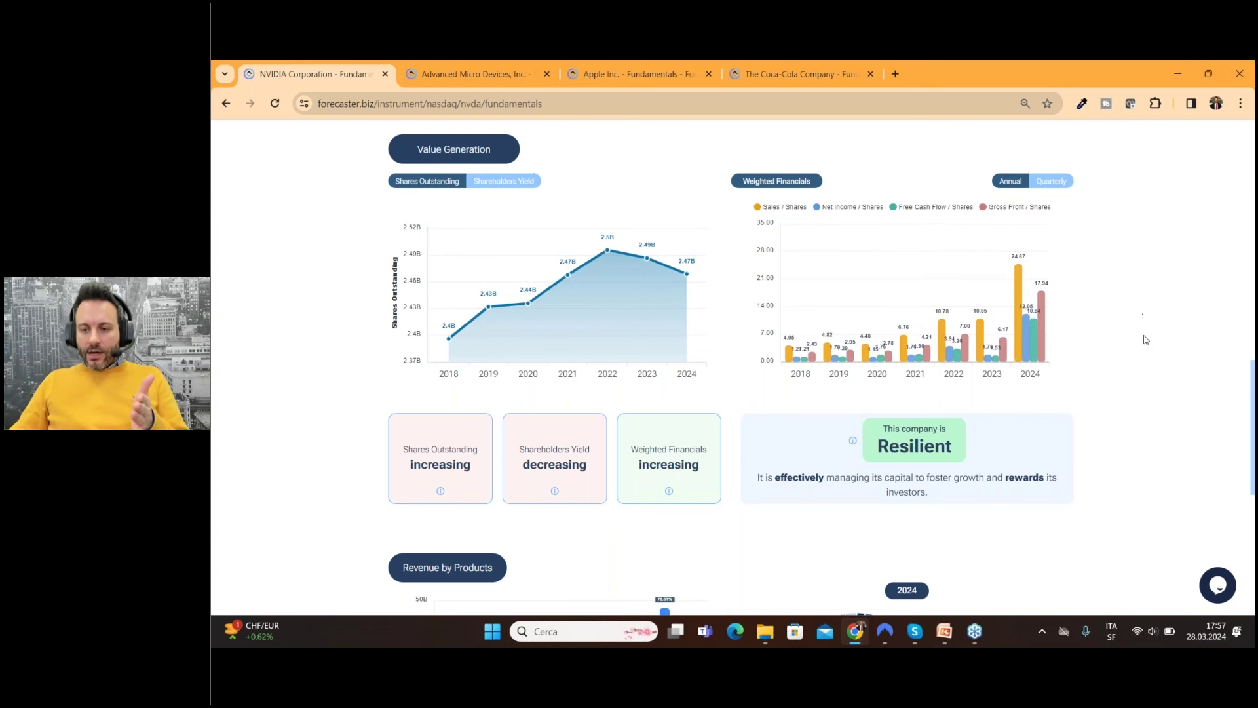
{"action": "scroll", "coordinate": [1144, 339], "scroll_direction": "up", "scroll_amount": 1}
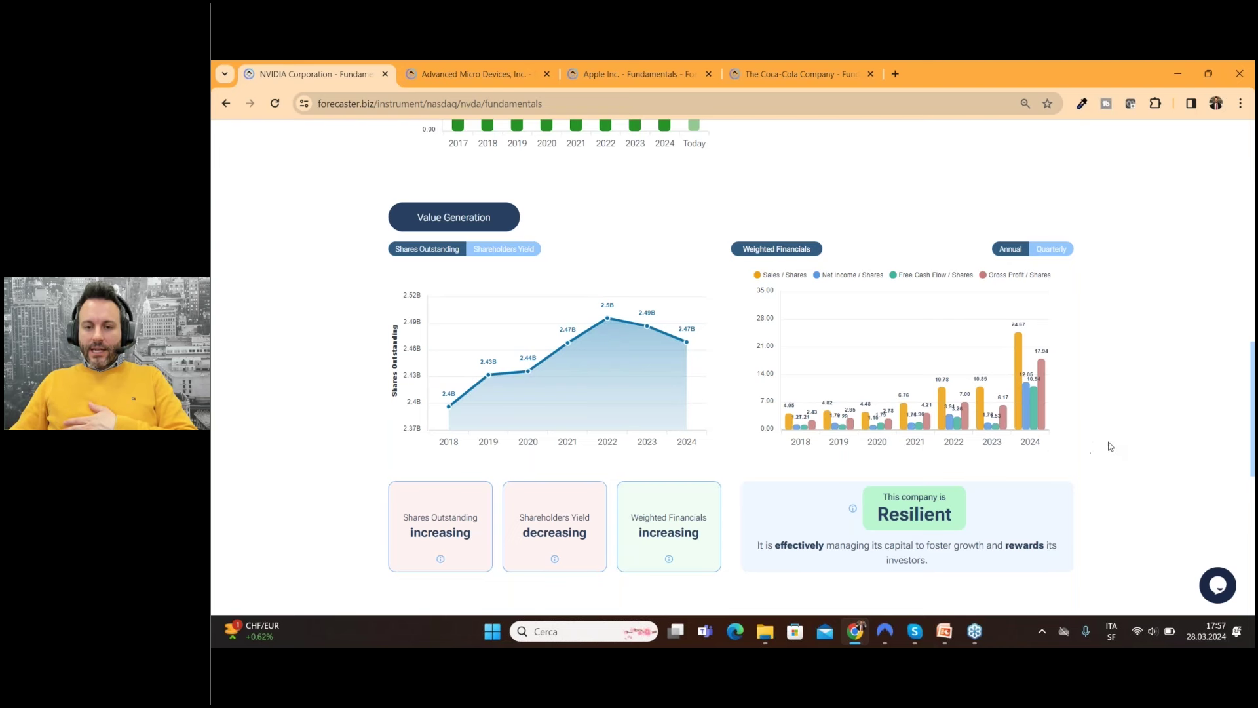
{"action": "scroll", "coordinate": [1252, 382], "scroll_direction": "down", "scroll_amount": 1}
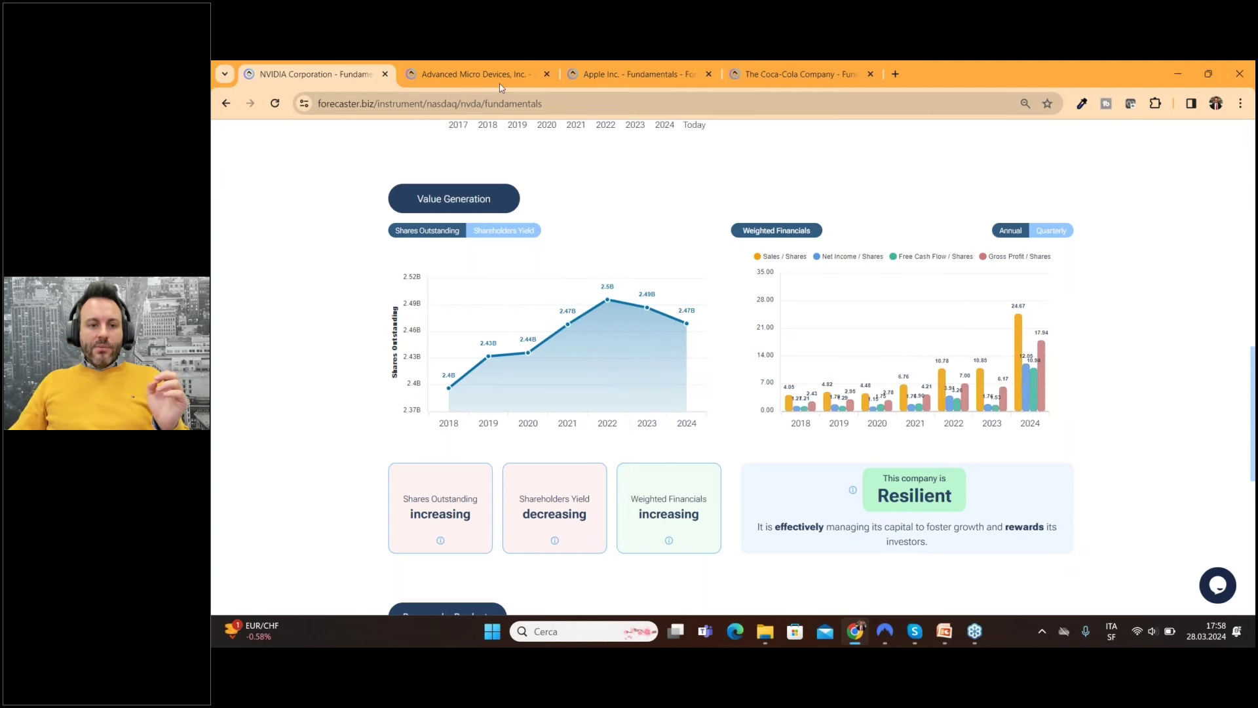
Switch to the Advanced Micro Devices page, where shares grow from 952.02M to 1.61B
{"action": "left_click", "coordinate": [472, 74]}
{"action": "scroll", "coordinate": [1150, 325], "scroll_direction": "down", "scroll_amount": 10}
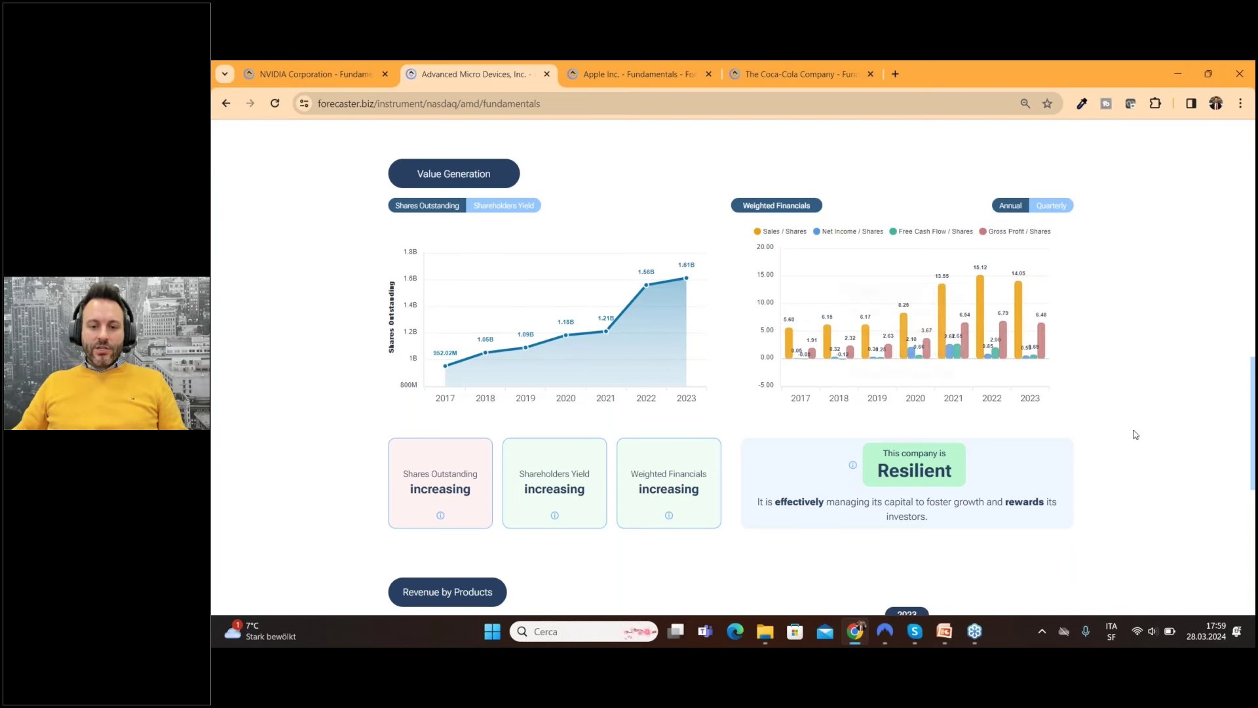
{"action": "scroll", "coordinate": [786, 393], "scroll_direction": "up", "scroll_amount": 10}
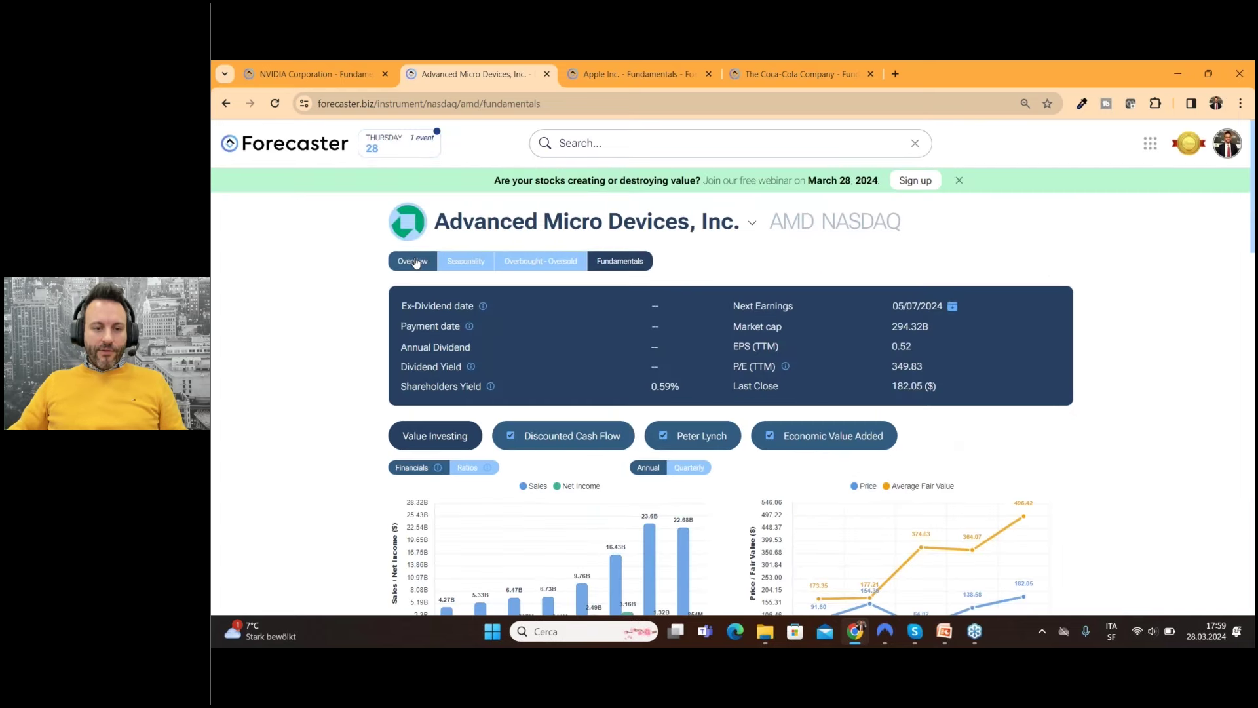
Open AMD's overview, then NVIDIA's overview showing its +1948.97% five-year gain
{"action": "left_click", "coordinate": [412, 260]}
{"action": "scroll", "coordinate": [1159, 356], "scroll_direction": "down", "scroll_amount": 1}
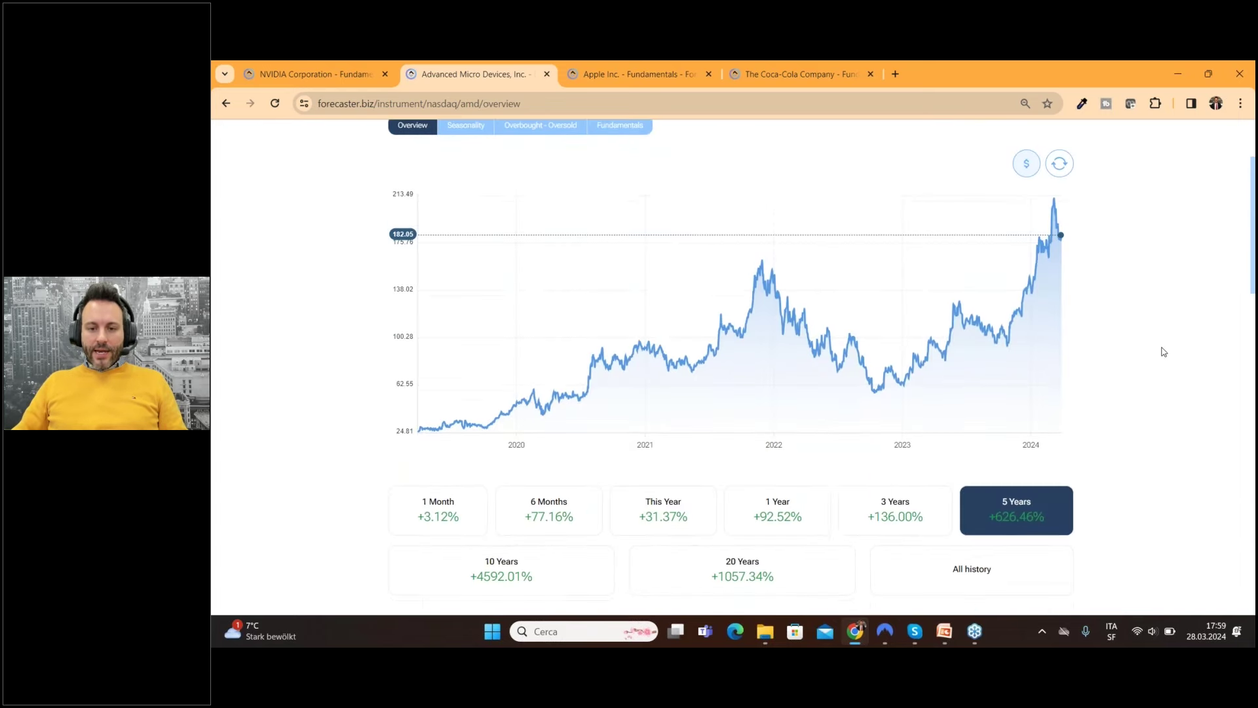
{"action": "scroll", "coordinate": [1159, 355], "scroll_direction": "down", "scroll_amount": 2}
{"action": "scroll", "coordinate": [1160, 356], "scroll_direction": "up", "scroll_amount": 1}
{"action": "left_click", "coordinate": [314, 74]}
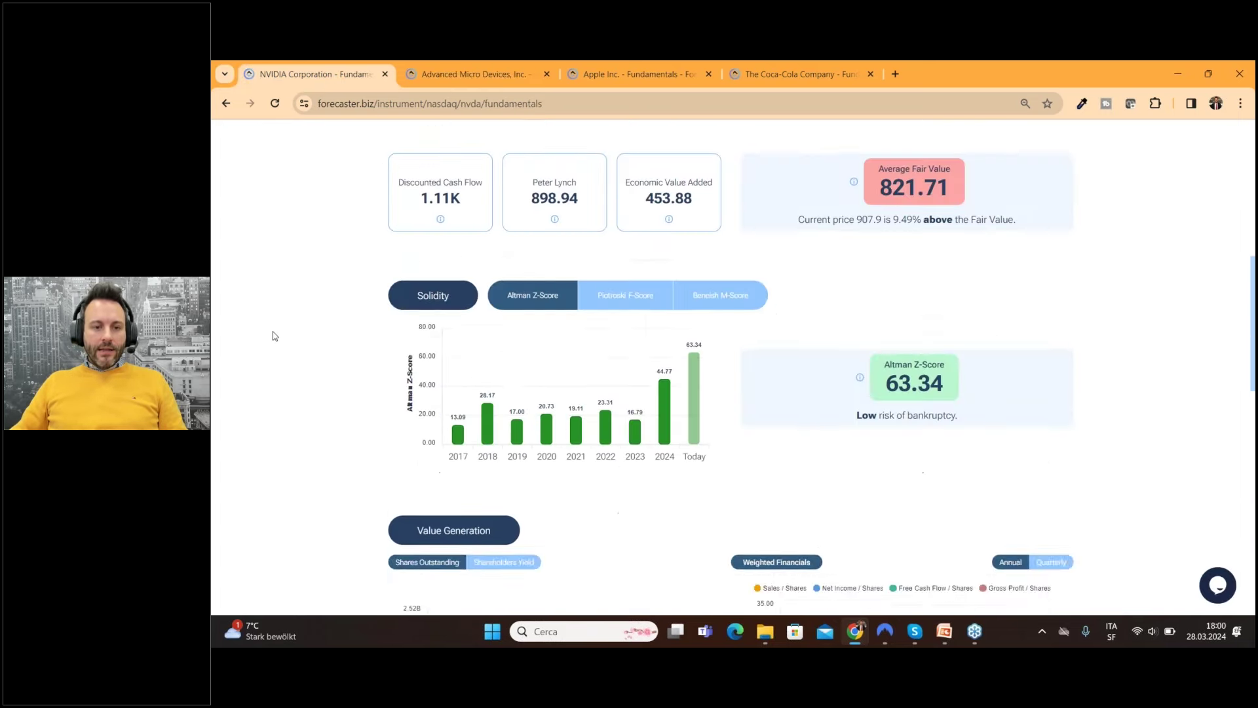
{"action": "scroll", "coordinate": [290, 329], "scroll_direction": "up", "scroll_amount": 5}
{"action": "scroll", "coordinate": [290, 329], "scroll_direction": "up", "scroll_amount": 5}
{"action": "scroll", "coordinate": [289, 329], "scroll_direction": "up", "scroll_amount": 3}
{"action": "left_click", "coordinate": [414, 236]}
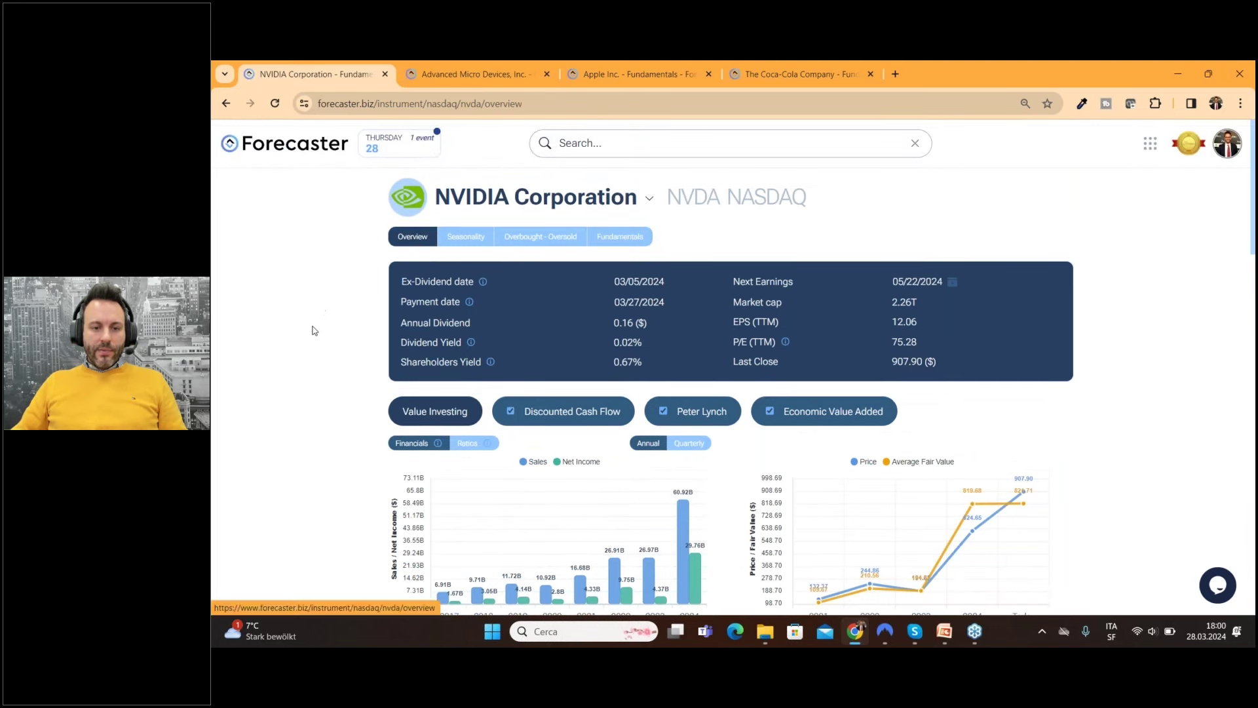
{"action": "scroll", "coordinate": [1152, 418], "scroll_direction": "down", "scroll_amount": 2}
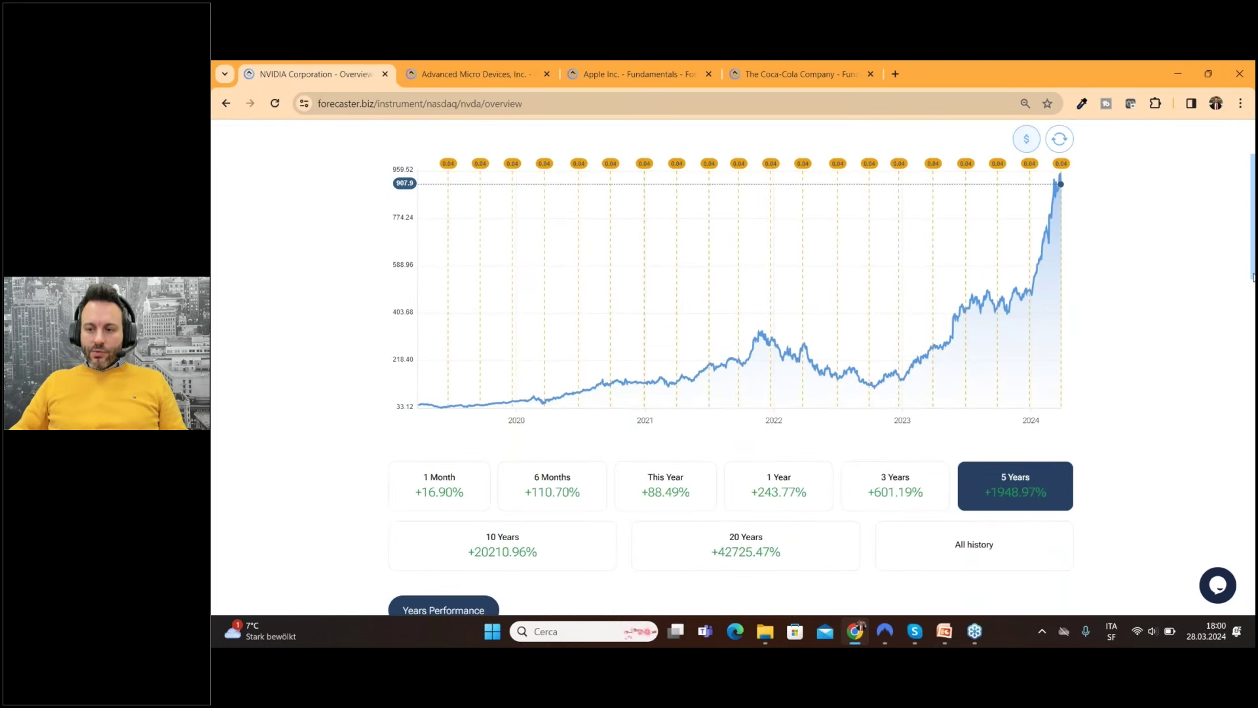
{"action": "scroll", "coordinate": [1121, 433], "scroll_direction": "down", "scroll_amount": 1}
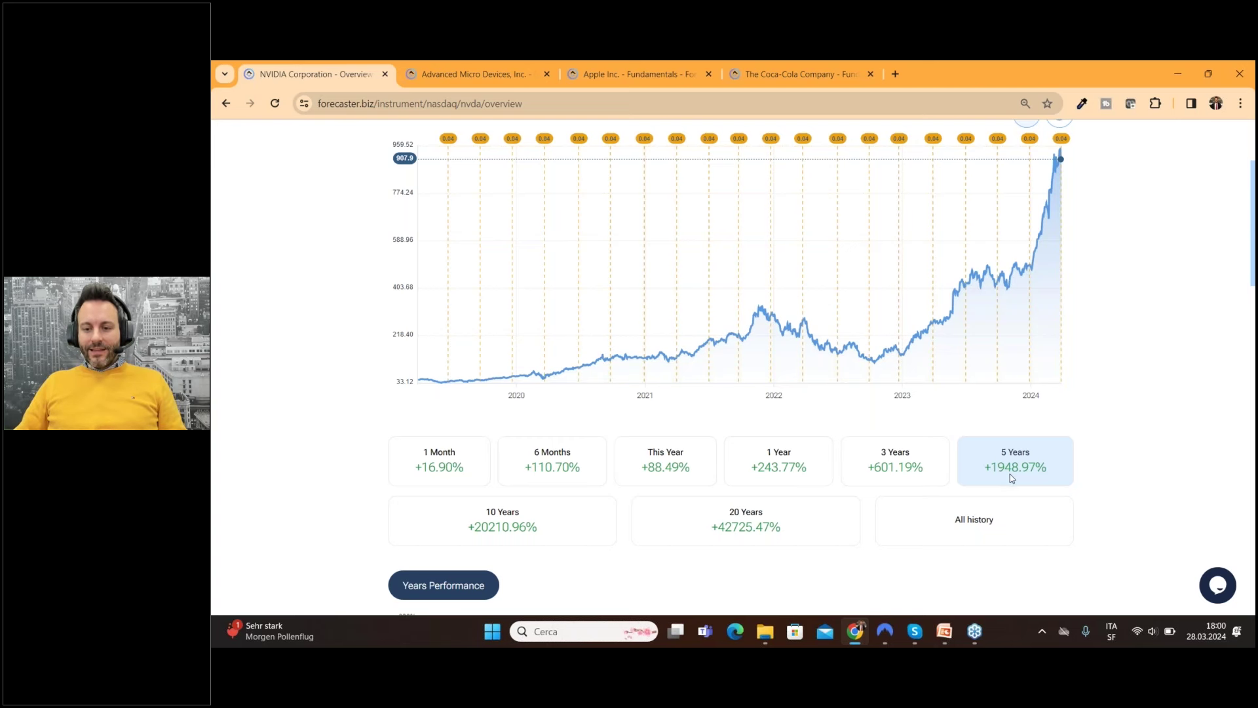
Select NVIDIA's 5-year performance, then return to AMD's page with its 294.32B market cap
{"action": "left_click", "coordinate": [1026, 477]}
{"action": "key", "text": "ctrl+Tab"}
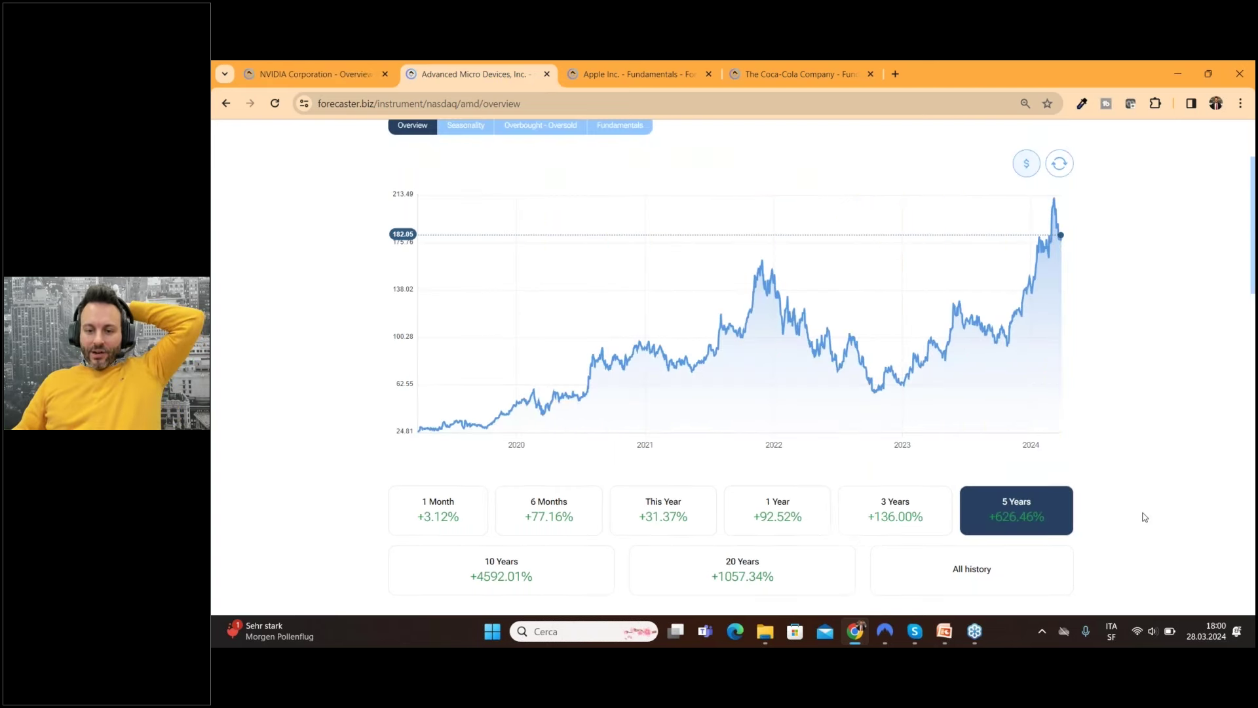
{"action": "scroll", "coordinate": [1145, 517], "scroll_direction": "down", "scroll_amount": 1}
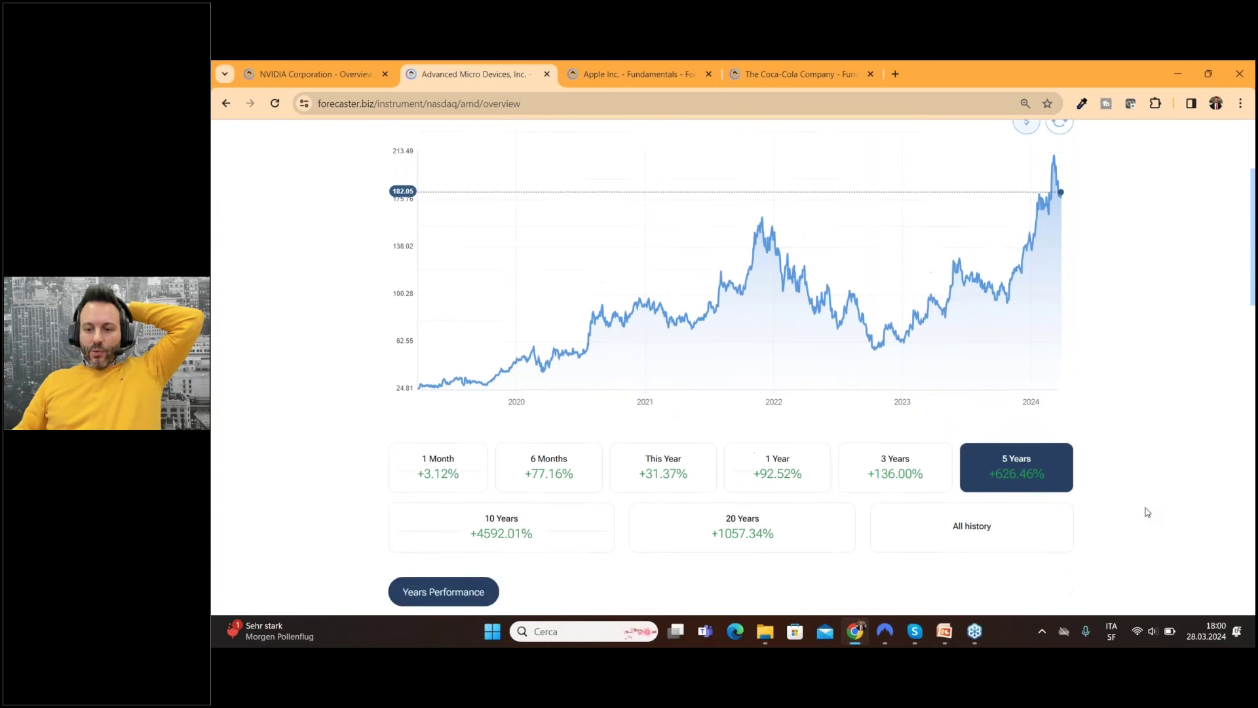
{"action": "scroll", "coordinate": [1145, 517], "scroll_direction": "up", "scroll_amount": 1}
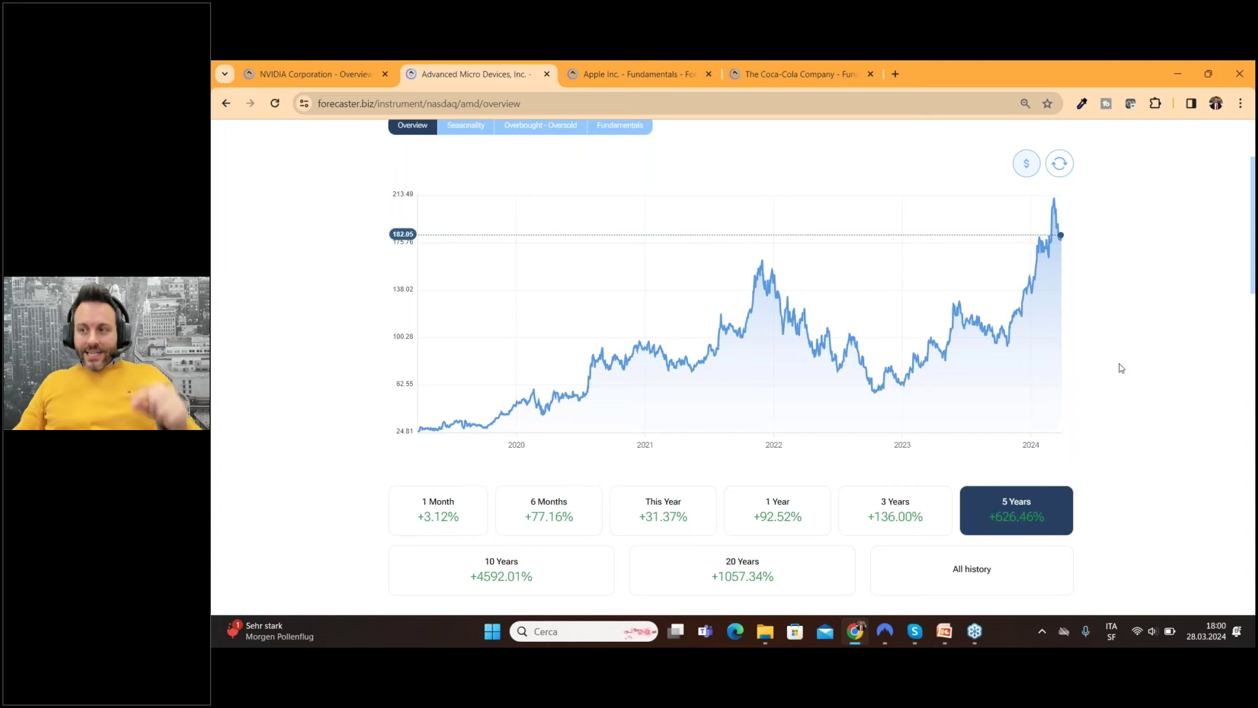
{"action": "left_click", "coordinate": [316, 74]}
{"action": "left_click", "coordinate": [472, 74]}
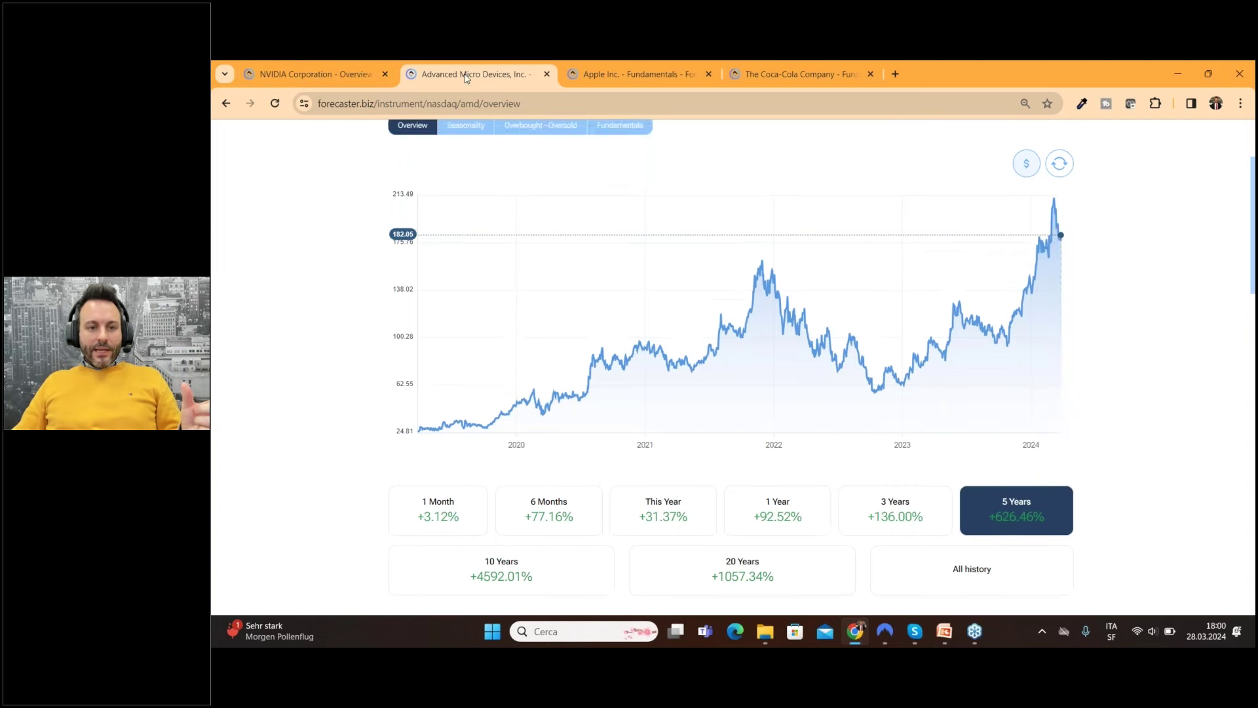
{"action": "scroll", "coordinate": [1156, 396], "scroll_direction": "down", "scroll_amount": 5}
{"action": "scroll", "coordinate": [1156, 397], "scroll_direction": "down", "scroll_amount": 5}
{"action": "scroll", "coordinate": [1156, 396], "scroll_direction": "down", "scroll_amount": 4}
{"action": "scroll", "coordinate": [1156, 396], "scroll_direction": "up", "scroll_amount": 6}
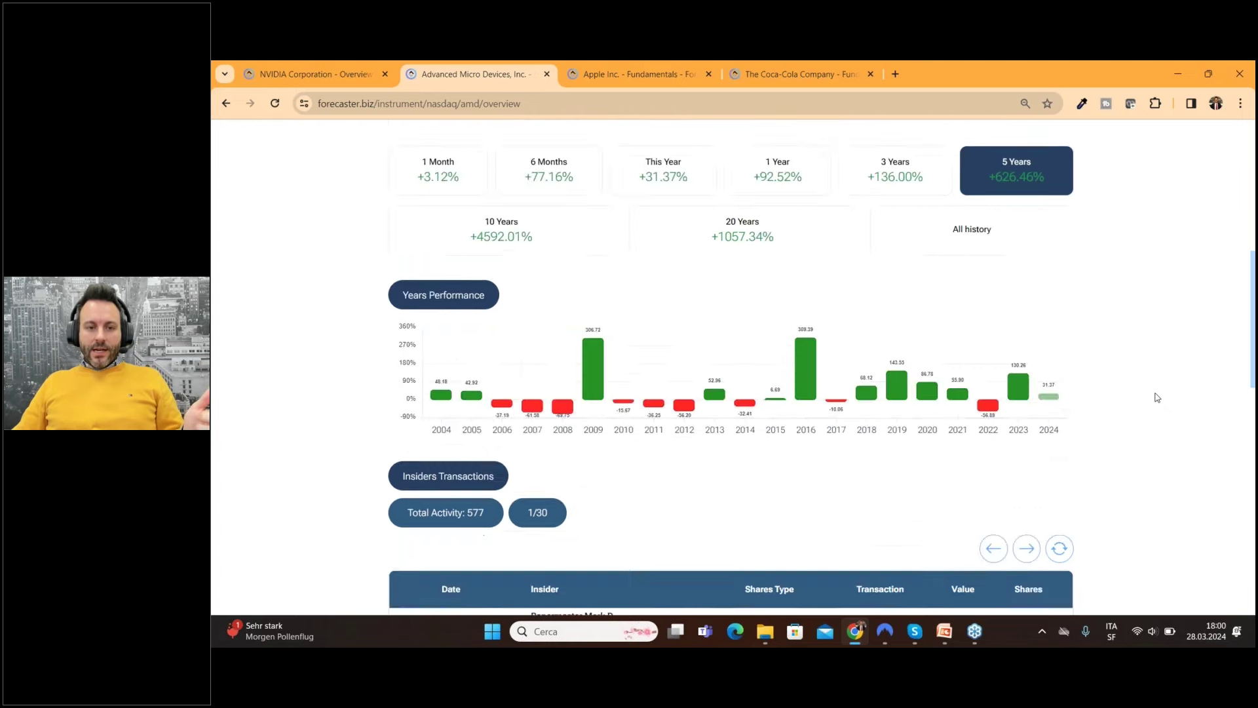
{"action": "scroll", "coordinate": [1156, 396], "scroll_direction": "up", "scroll_amount": 8}
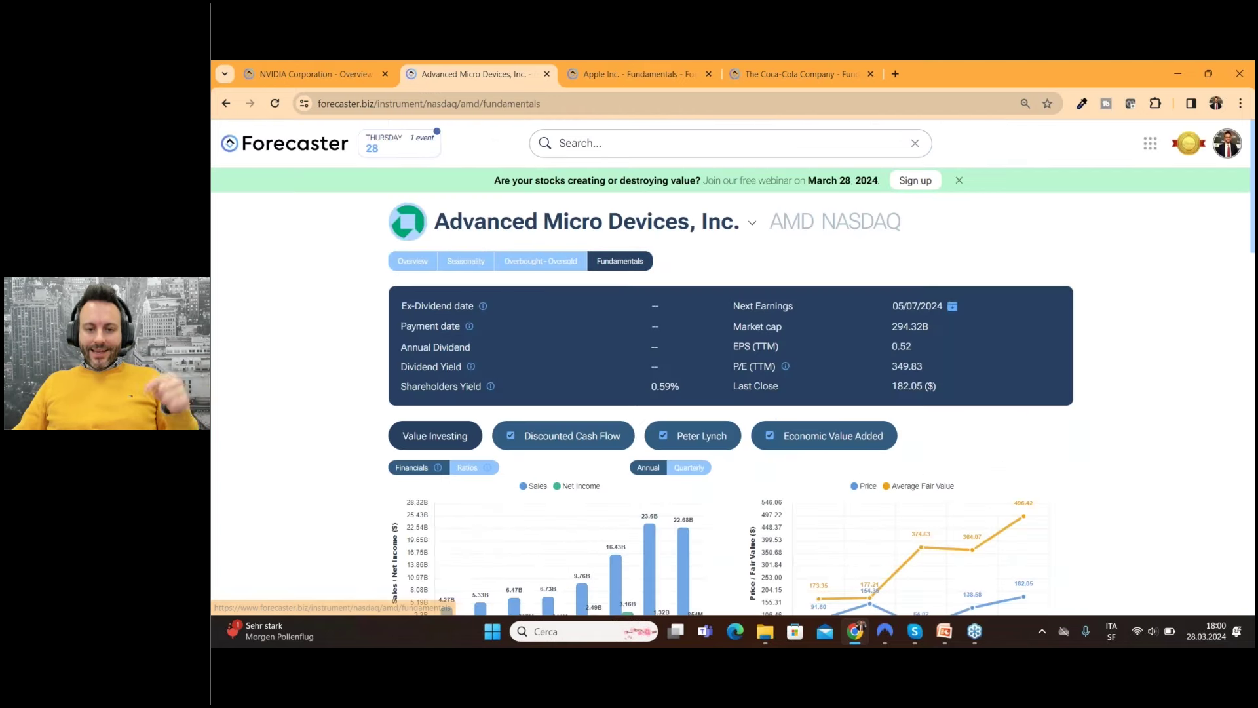
{"action": "scroll", "coordinate": [1171, 426], "scroll_direction": "down", "scroll_amount": 5}
{"action": "scroll", "coordinate": [1170, 425], "scroll_direction": "down", "scroll_amount": 3}
{"action": "scroll", "coordinate": [1170, 425], "scroll_direction": "down", "scroll_amount": 6}
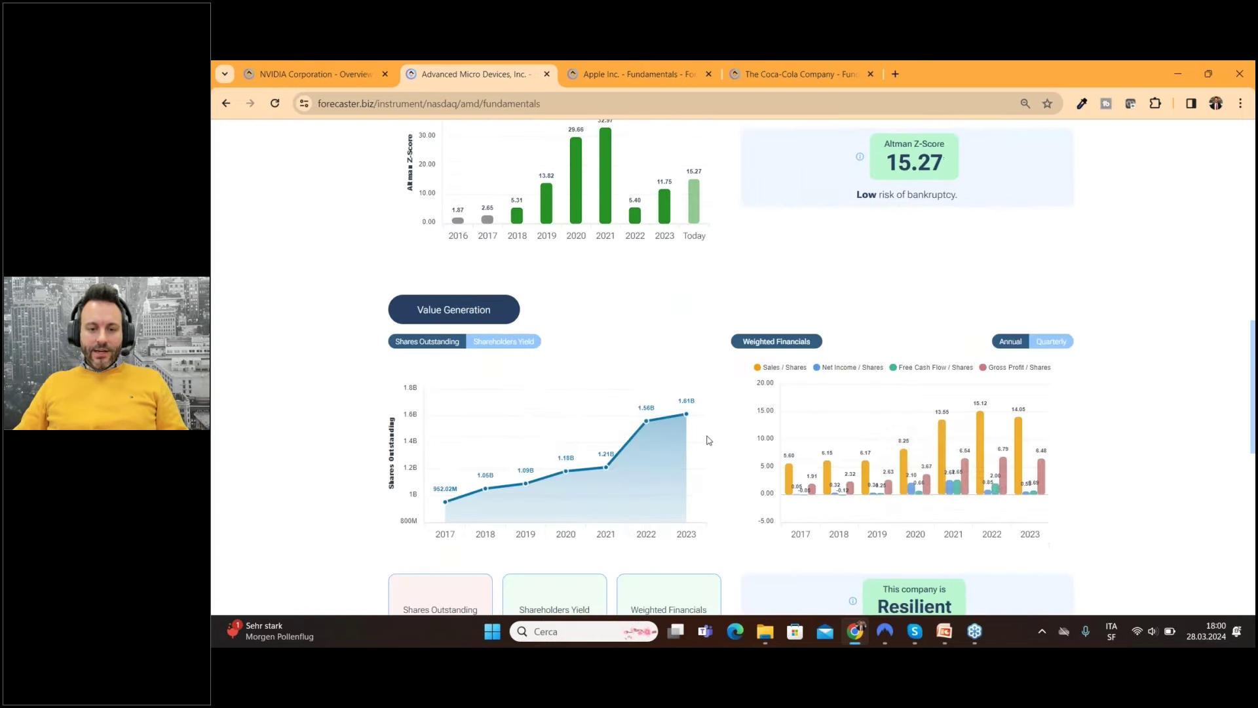